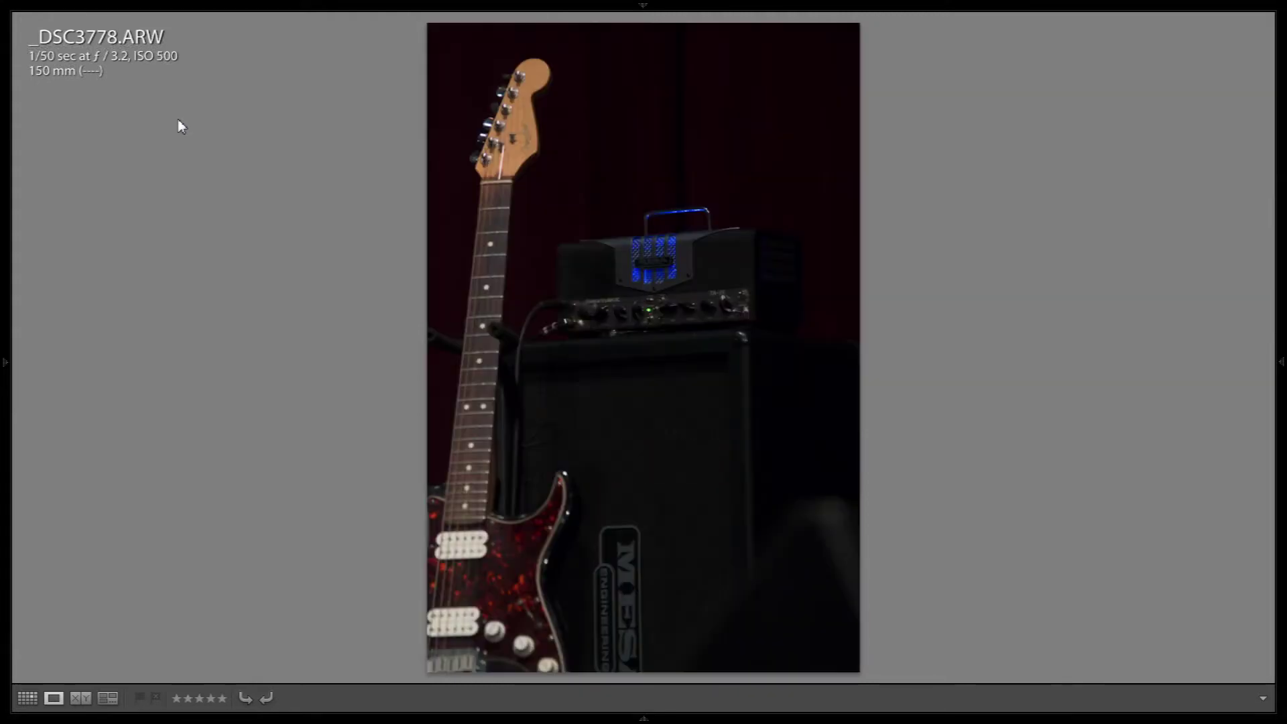
- Rate the singer close-up, guitarist and full-band stage shots three stars, then return to Grid
{"action": "key", "text": "Right"}
{"action": "key", "text": "Right"}
{"action": "key", "text": "Right"}
{"action": "key", "text": "Right"}
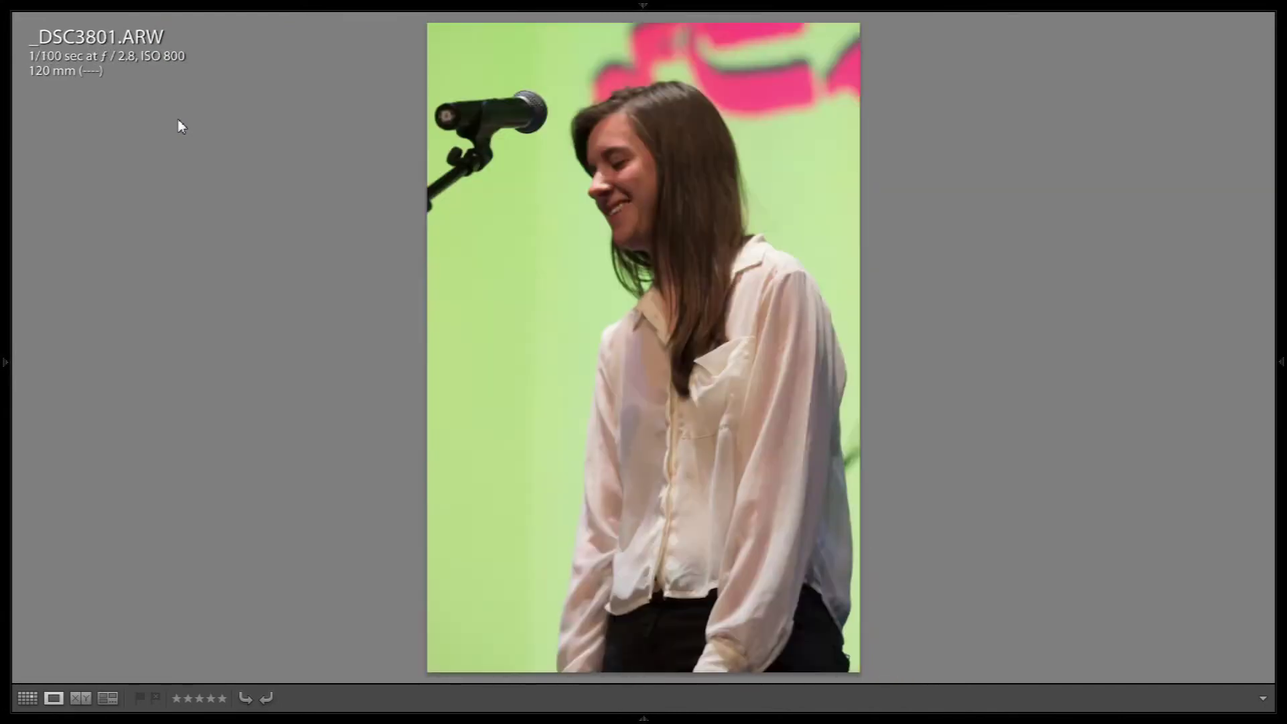
{"action": "key", "text": "Right"}
{"action": "key", "text": "Right"}
{"action": "key", "text": "Right"}
{"action": "key", "text": "Right"}
{"action": "key", "text": "Right"}
{"action": "key", "text": "Right"}
{"action": "key", "text": "Right"}
{"action": "key", "text": "Right"}
{"action": "key", "text": "Right"}
{"action": "key", "text": "Right"}
{"action": "key", "text": "Right"}
{"action": "key", "text": "Right"}
{"action": "key", "text": "Right"}
{"action": "key", "text": "Right"}
{"action": "key", "text": "Right"}
{"action": "key", "text": "Right"}
{"action": "key", "text": "Right"}
{"action": "key", "text": "Right"}
{"action": "key", "text": "Right"}
{"action": "key", "text": "Right"}
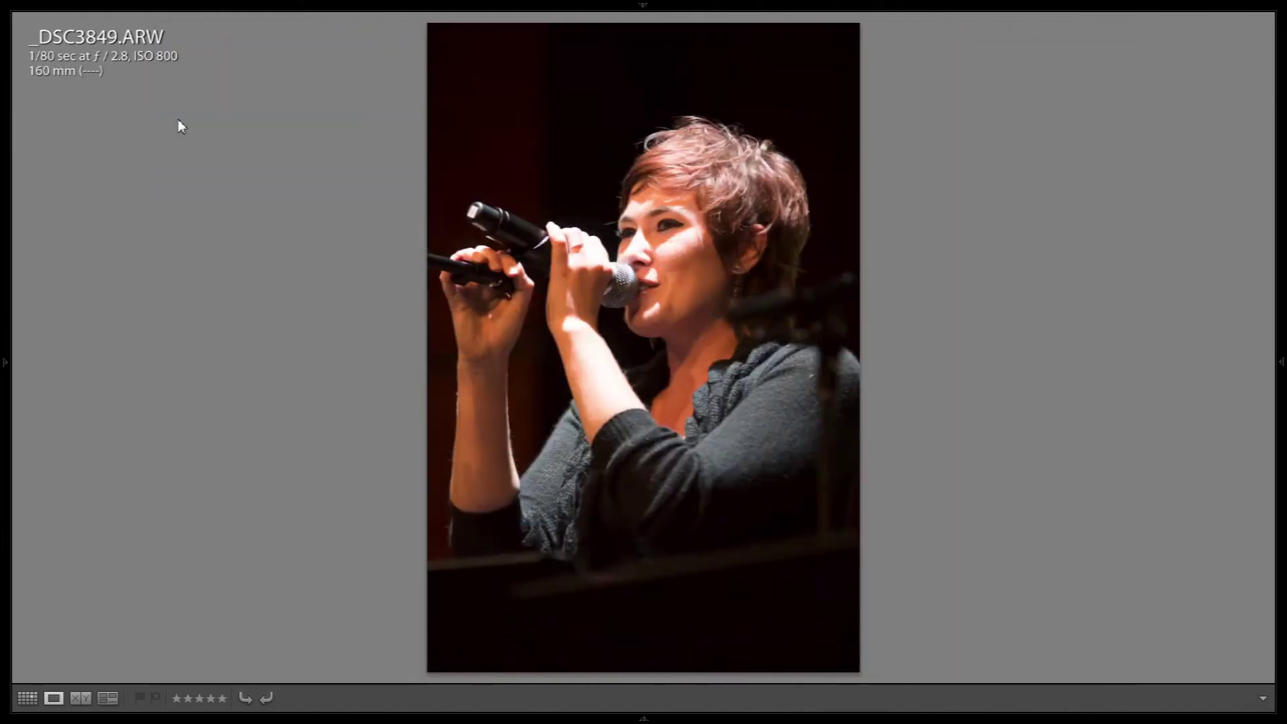
{"action": "key", "text": "Right"}
{"action": "key", "text": "Right"}
{"action": "key", "text": "Right"}
{"action": "key", "text": "Right"}
{"action": "key", "text": "Right"}
{"action": "key", "text": "Right"}
{"action": "key", "text": "Right"}
{"action": "key", "text": "Right"}
{"action": "key", "text": "Right"}
{"action": "key", "text": "Right"}
{"action": "key", "text": "Right"}
{"action": "key", "text": "Right"}
{"action": "key", "text": "Right"}
{"action": "key", "text": "Right"}
{"action": "key", "text": "Right"}
{"action": "key", "text": "Right"}
{"action": "key", "text": "Right"}
{"action": "key", "text": "Right"}
{"action": "key", "text": "Right"}
{"action": "key", "text": "Right"}
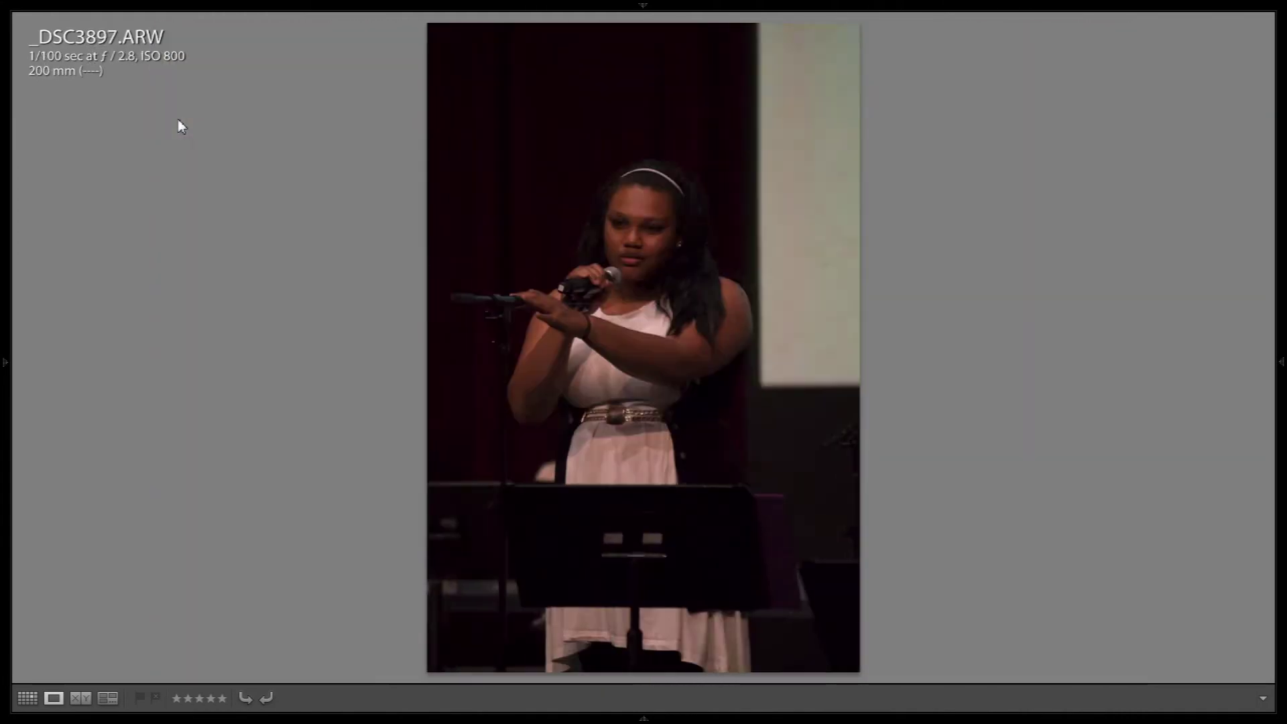
{"action": "key", "text": "Right"}
{"action": "key", "text": "Right"}
{"action": "key", "text": "Right"}
{"action": "key", "text": "Right"}
{"action": "key", "text": "Right"}
{"action": "key", "text": "Right"}
{"action": "key", "text": "Right"}
{"action": "key", "text": "Right"}
{"action": "key", "text": "Right"}
{"action": "key", "text": "Right"}
{"action": "key", "text": "Right"}
{"action": "key", "text": "Right"}
{"action": "key", "text": "Right"}
{"action": "key", "text": "Right"}
{"action": "key", "text": "Right"}
{"action": "key", "text": "Right"}
{"action": "key", "text": "Right"}
{"action": "key", "text": "Right"}
{"action": "key", "text": "Right"}
{"action": "key", "text": "Right"}
{"action": "key", "text": "3"}
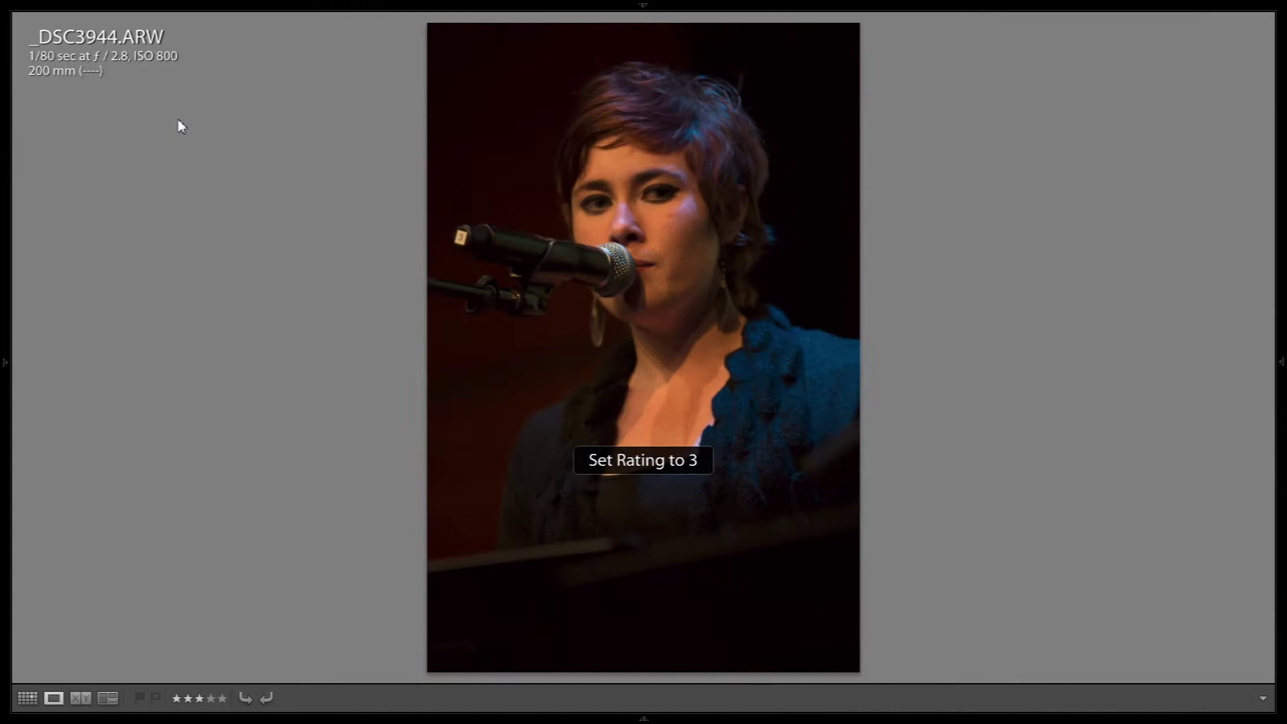
{"action": "key", "text": "Right"}
{"action": "key", "text": "Right"}
{"action": "key", "text": "Right"}
{"action": "key", "text": "Right"}
{"action": "key", "text": "Right"}
{"action": "key", "text": "Right"}
{"action": "key", "text": "Right"}
{"action": "key", "text": "Right"}
{"action": "key", "text": "Right"}
{"action": "key", "text": "Right"}
{"action": "key", "text": "Right"}
{"action": "key", "text": "Right"}
{"action": "key", "text": "Right"}
{"action": "key", "text": "Right"}
{"action": "key", "text": "Right"}
{"action": "key", "text": "Right"}
{"action": "key", "text": "Right"}
{"action": "key", "text": "Right"}
{"action": "key", "text": "Right"}
{"action": "key", "text": "Right"}
{"action": "key", "text": "3"}
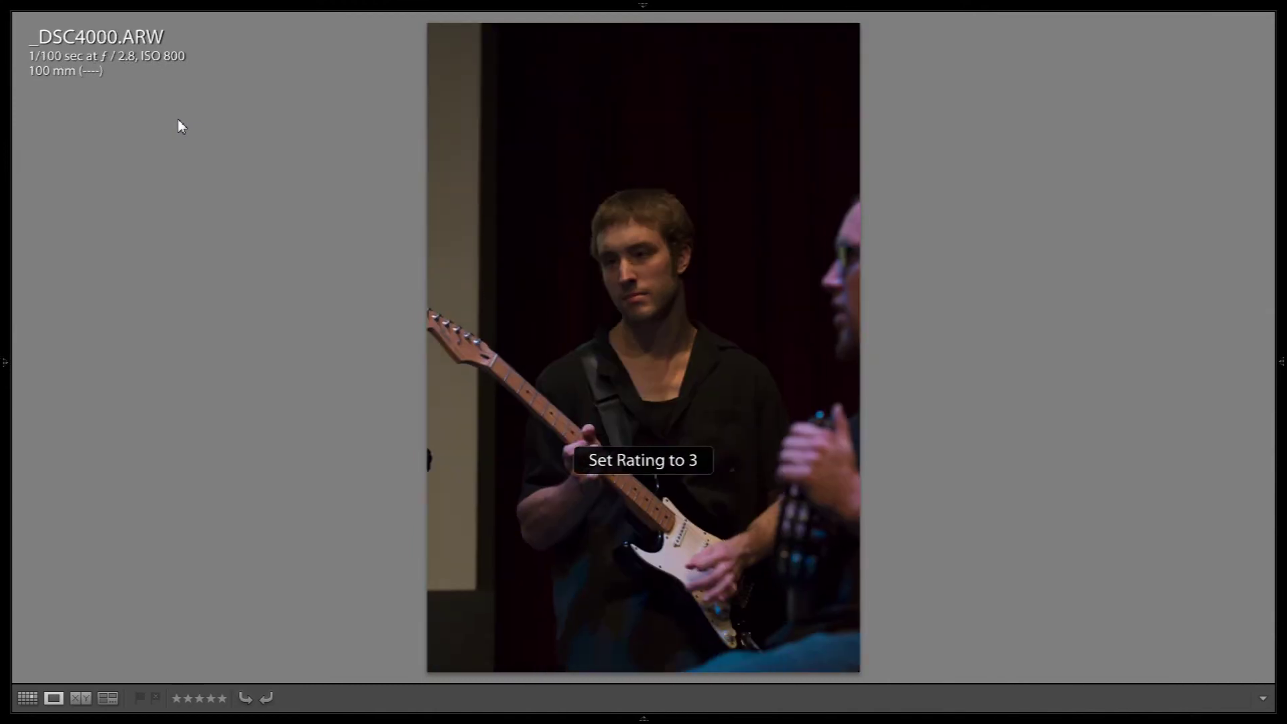
{"action": "key", "text": "Right"}
{"action": "key", "text": "Right"}
{"action": "key", "text": "Right"}
{"action": "key", "text": "Right"}
{"action": "key", "text": "Right"}
{"action": "key", "text": "Right"}
{"action": "key", "text": "Right"}
{"action": "key", "text": "Right"}
{"action": "key", "text": "Right"}
{"action": "key", "text": "Right"}
{"action": "key", "text": "Right"}
{"action": "key", "text": "Right"}
{"action": "key", "text": "Right"}
{"action": "key", "text": "Right"}
{"action": "key", "text": "Right"}
{"action": "key", "text": "Right"}
{"action": "key", "text": "Right"}
{"action": "key", "text": "Right"}
{"action": "key", "text": "Right"}
{"action": "key", "text": "Right"}
{"action": "key", "text": "3"}
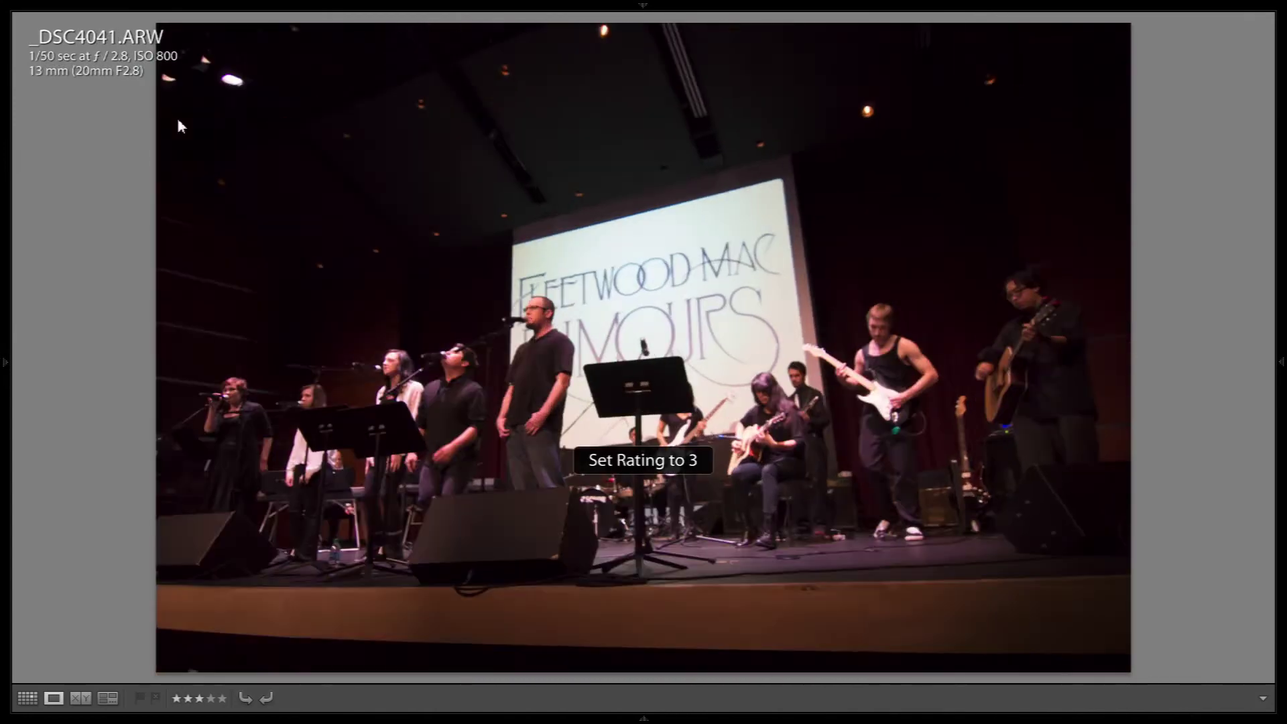
{"action": "key", "text": "shift+f"}
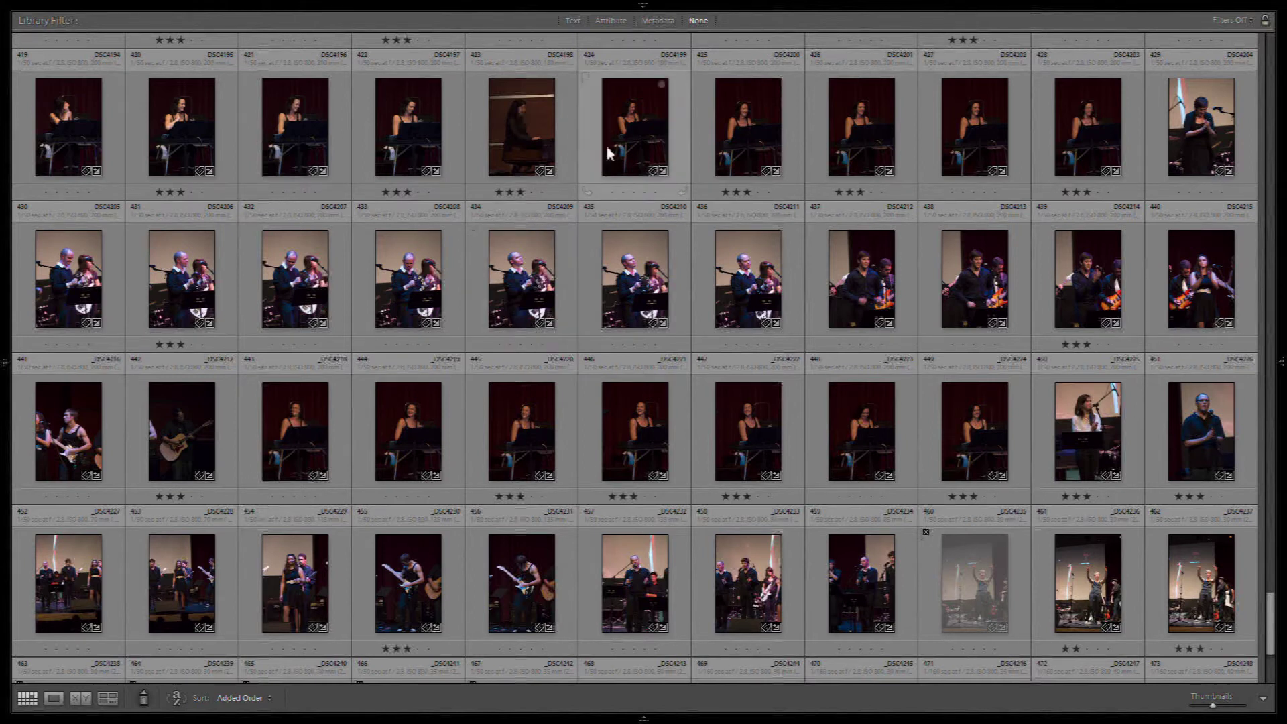
- Filter the library to photos rated three stars or higher and select one rated photo
{"action": "left_click", "coordinate": [611, 21]}
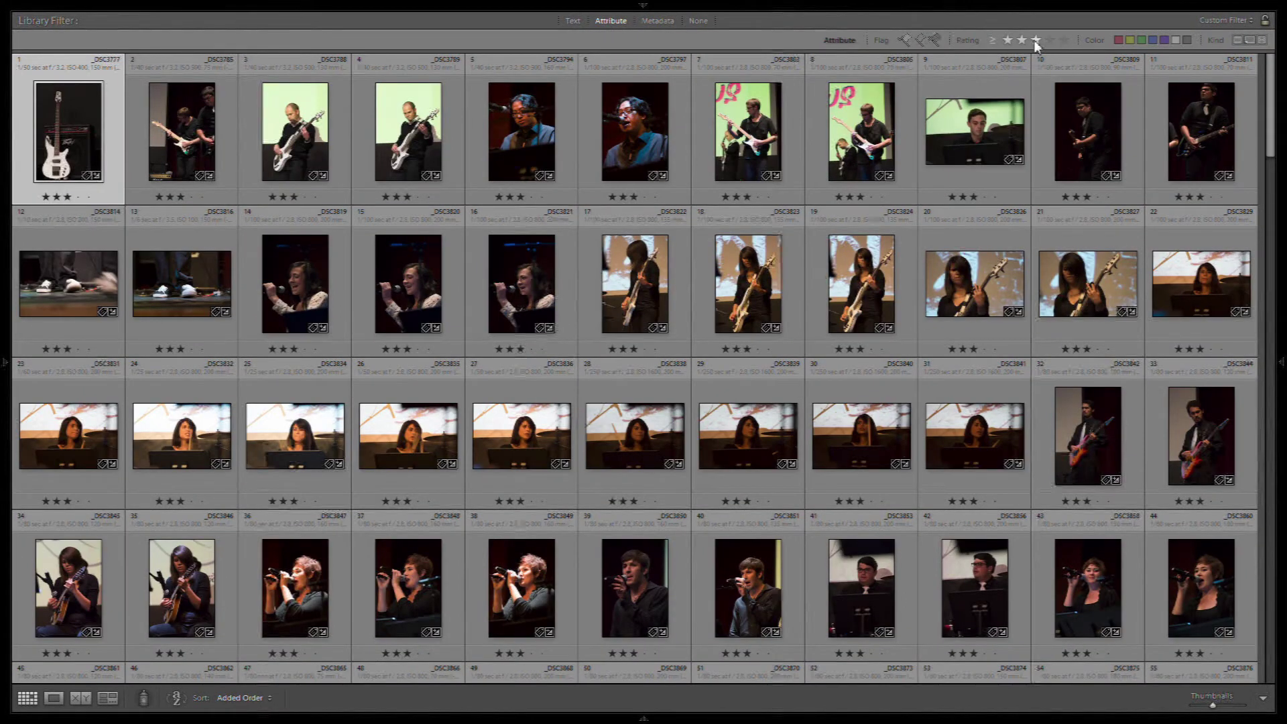
{"action": "mouse_move", "coordinate": [315, 719]}
{"action": "left_click", "coordinate": [182, 131]}
- Open _DSC3821 in Develop and set Contrast +14, Highlights −24 and Vibrance +12
{"action": "double_click", "coordinate": [507, 290]}
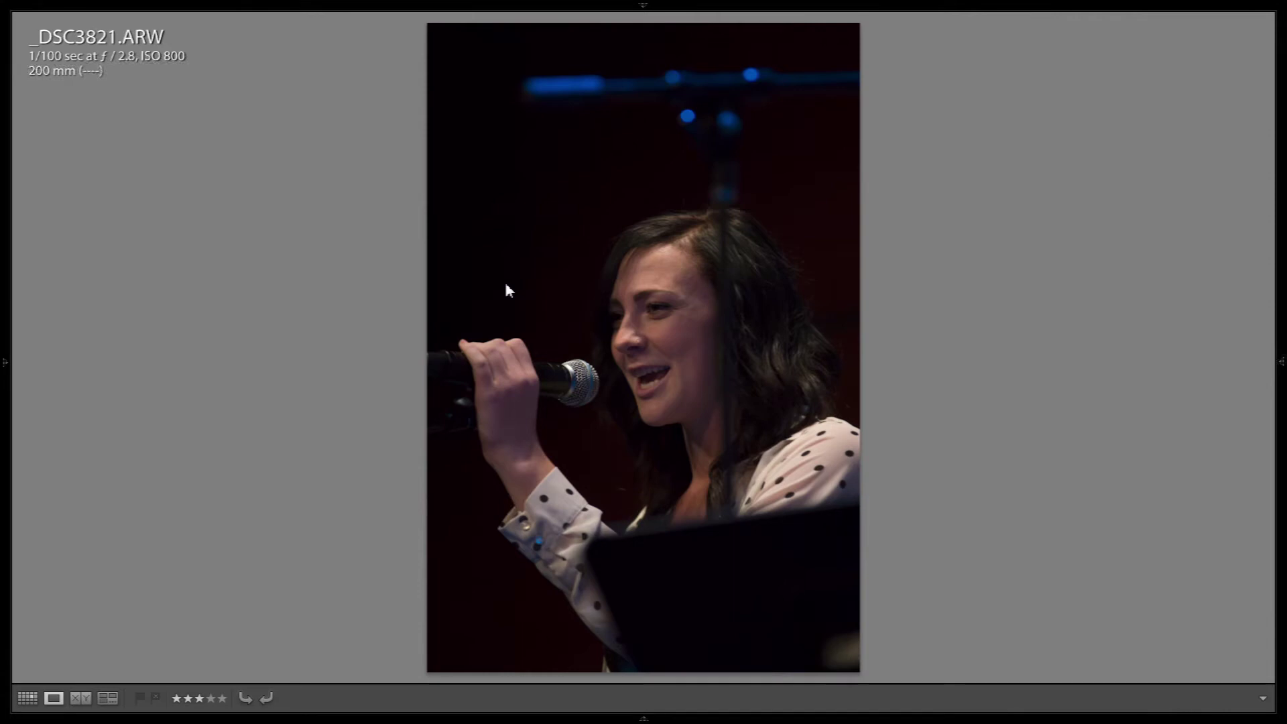
{"action": "key", "text": "d"}
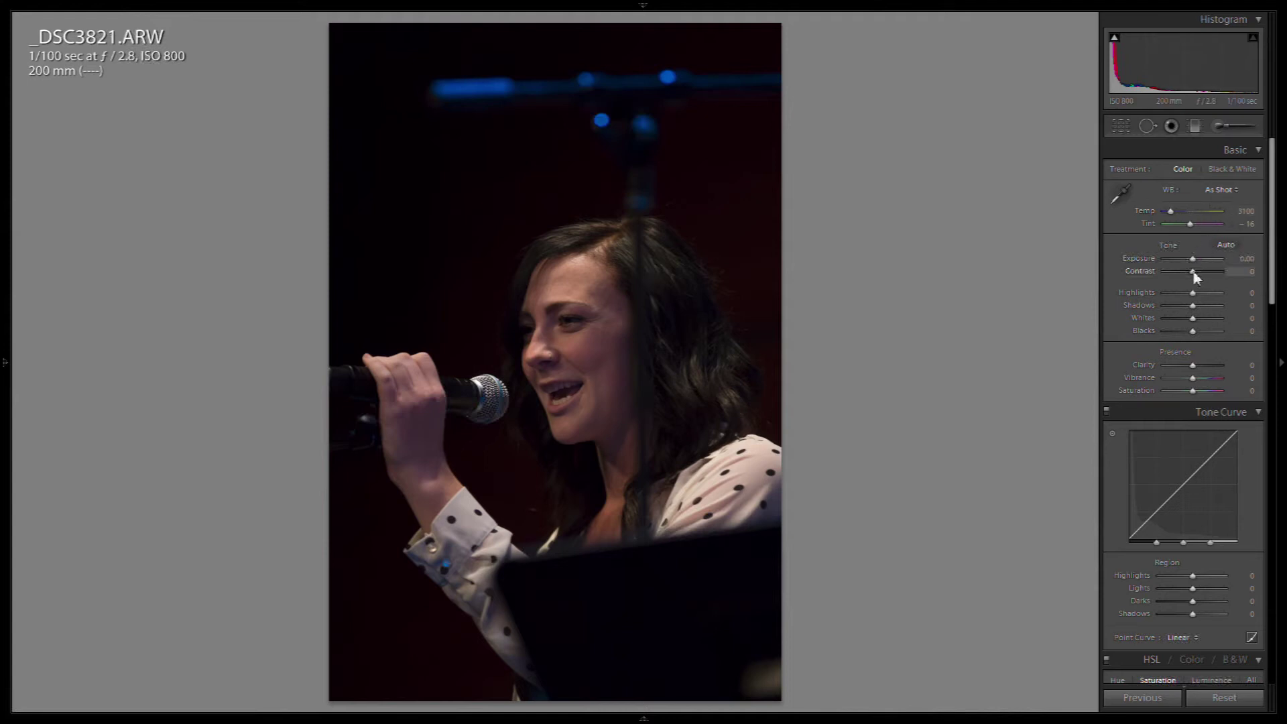
{"action": "left_click_drag", "start_coordinate": [1193, 273], "coordinate": [1192, 369]}
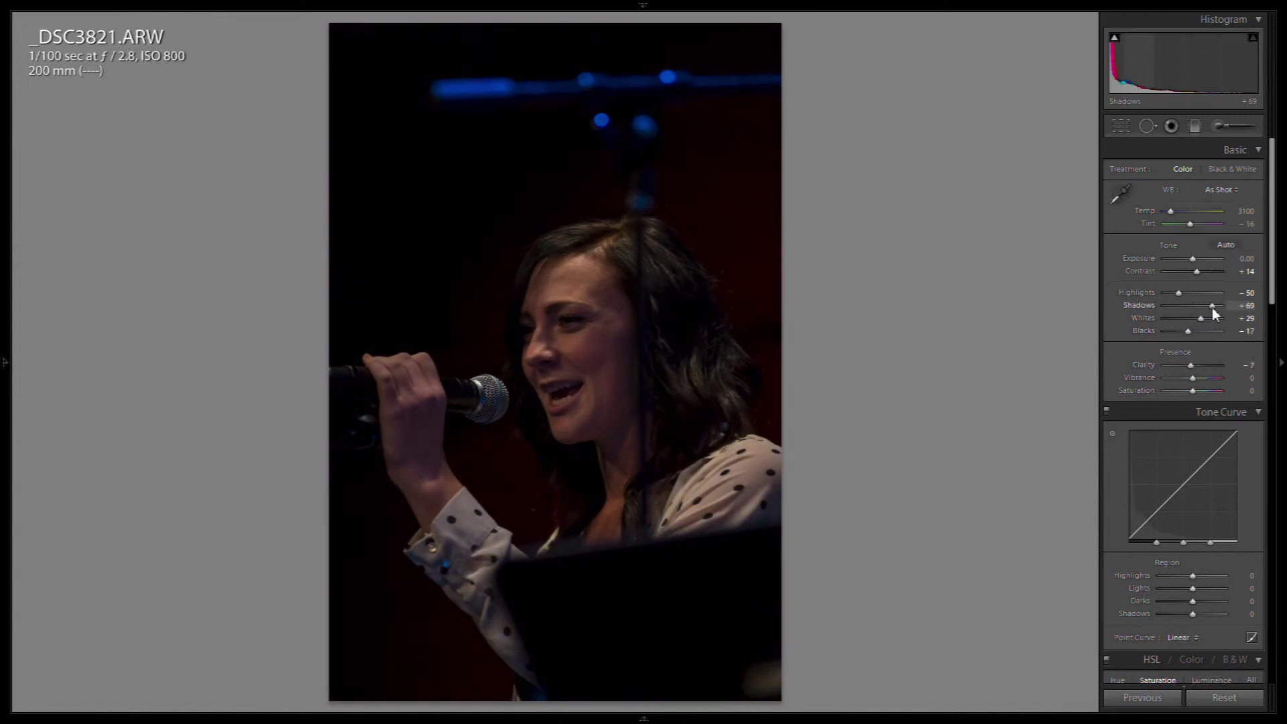
{"action": "left_click_drag", "start_coordinate": [1180, 293], "coordinate": [1186, 293]}
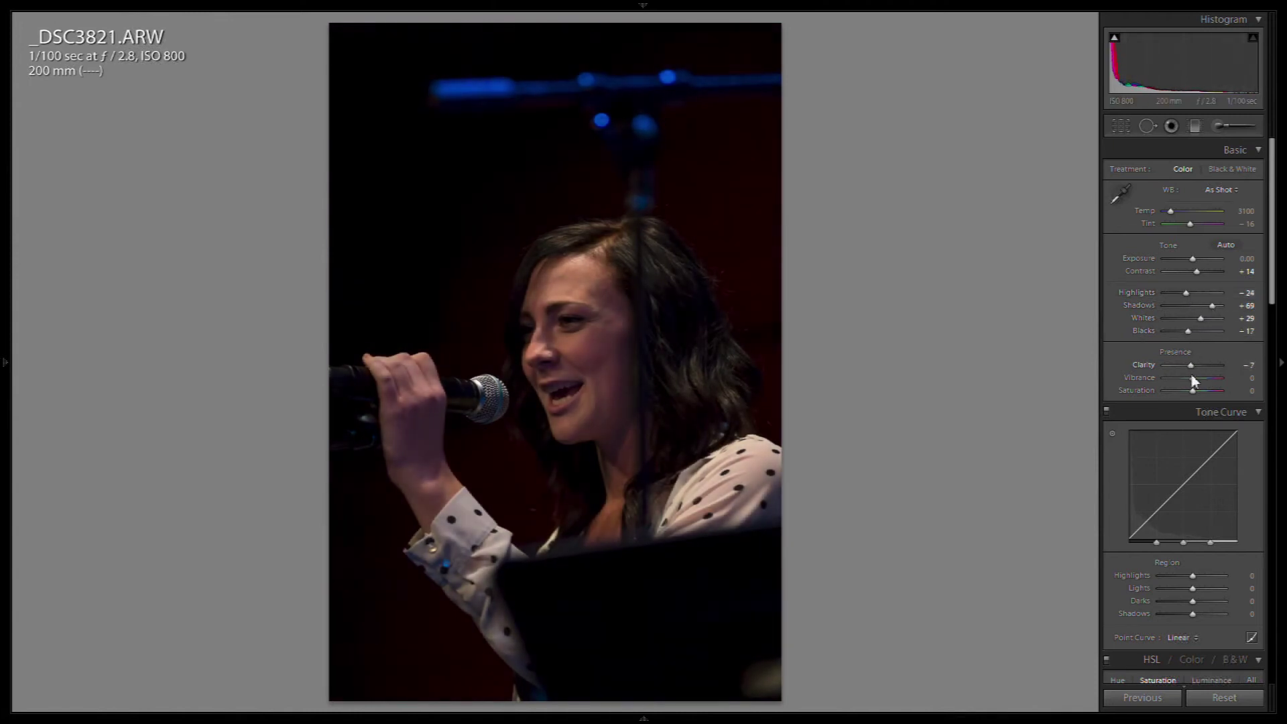
{"action": "left_click_drag", "start_coordinate": [1193, 380], "coordinate": [1197, 379]}
- Lower the tone curve Highlights to −9 and compare the edit against the original
{"action": "left_click_drag", "start_coordinate": [1192, 576], "coordinate": [1195, 602]}
{"action": "key", "text": "backslash"}
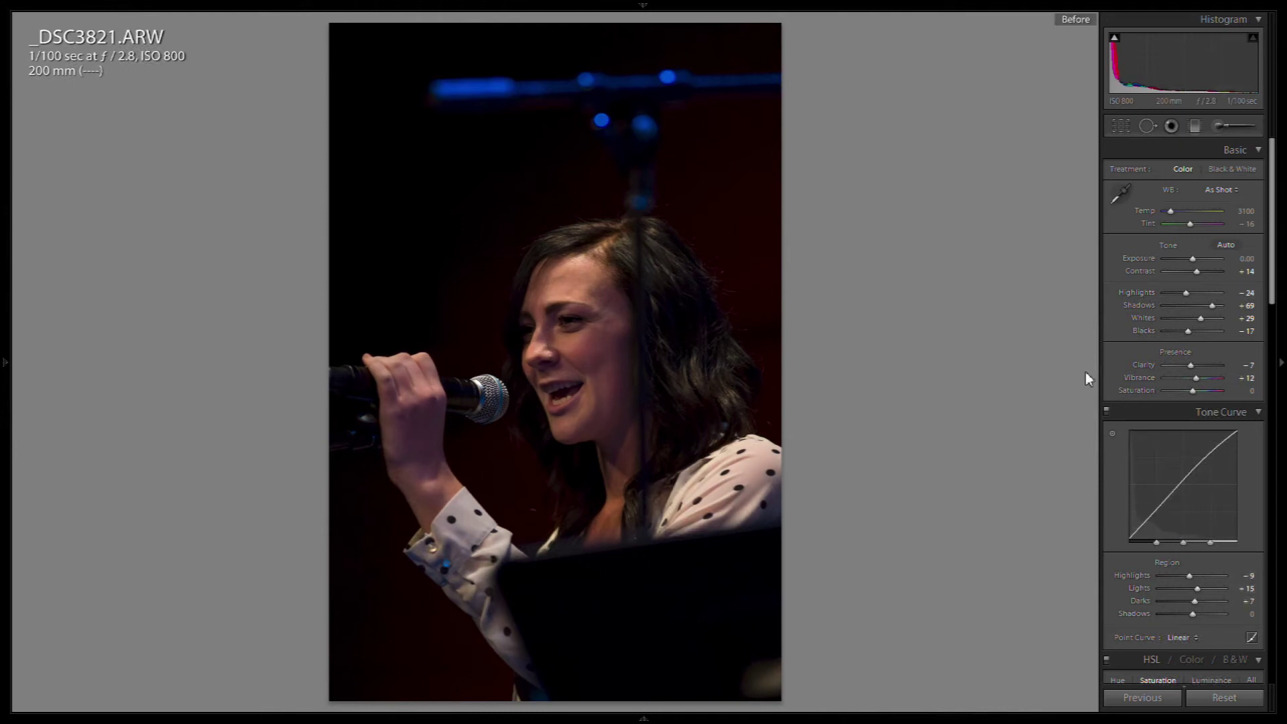
{"action": "key", "text": "backslash"}
{"action": "left_click_drag", "start_coordinate": [1272, 216], "coordinate": [1245, 409]}
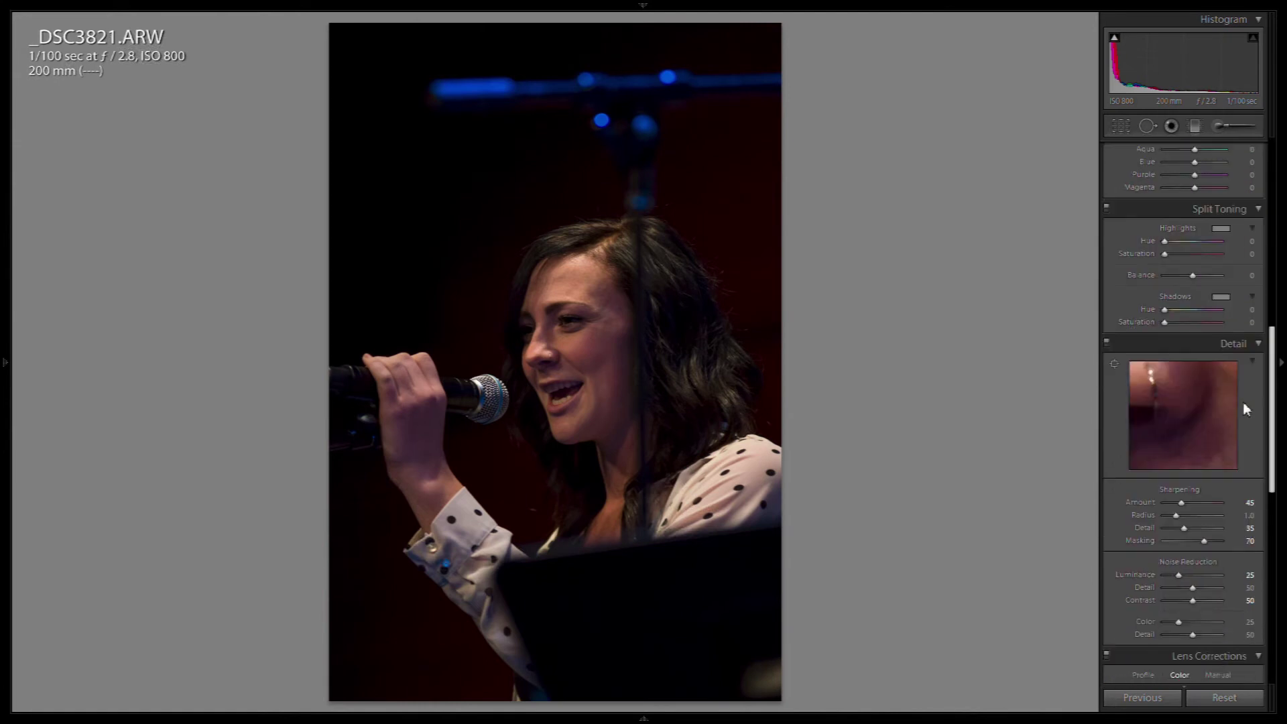
- Set sharpening to Amount 59, Radius 1.6, Detail 48 and Masking 79, previewing the mask
{"action": "scroll", "coordinate": [1245, 409], "scroll_direction": "down", "scroll_amount": 4}
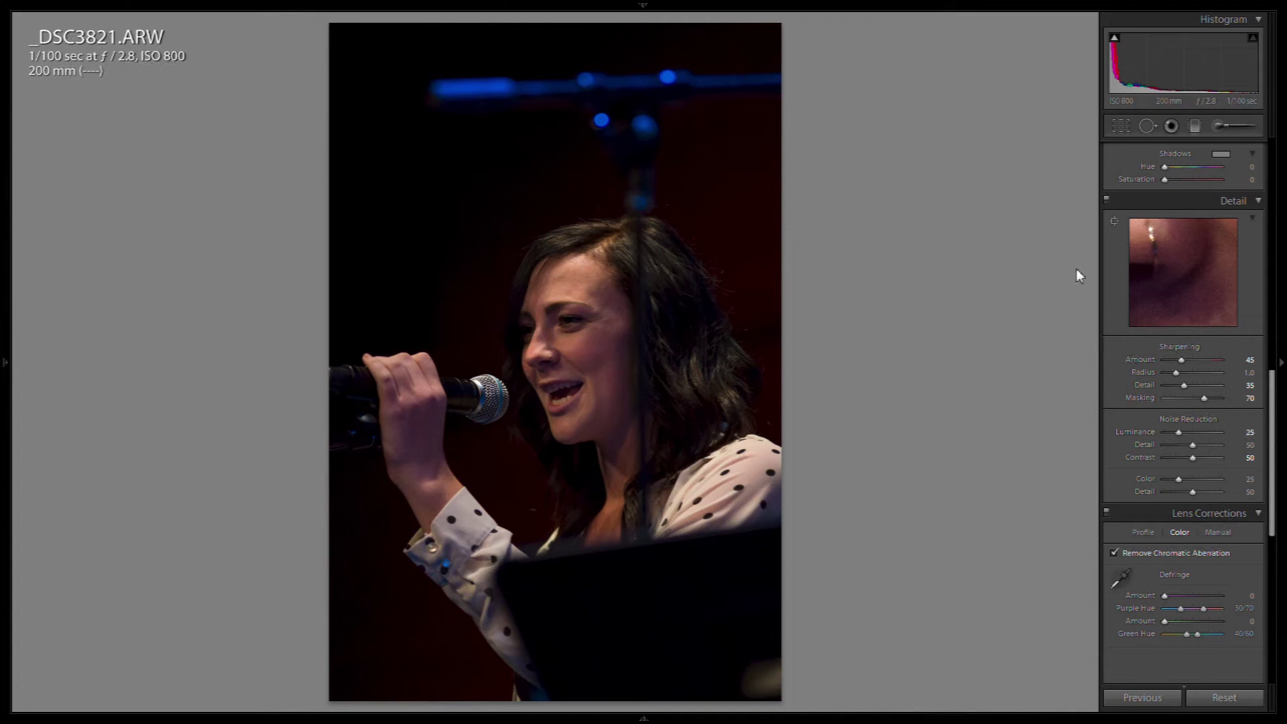
{"action": "key", "text": "alt"}
{"action": "left_click_drag", "start_coordinate": [1203, 404], "coordinate": [1188, 360]}
- Center the Detail preview on the singer's eye to check the sharpening
{"action": "left_click", "coordinate": [1114, 221]}
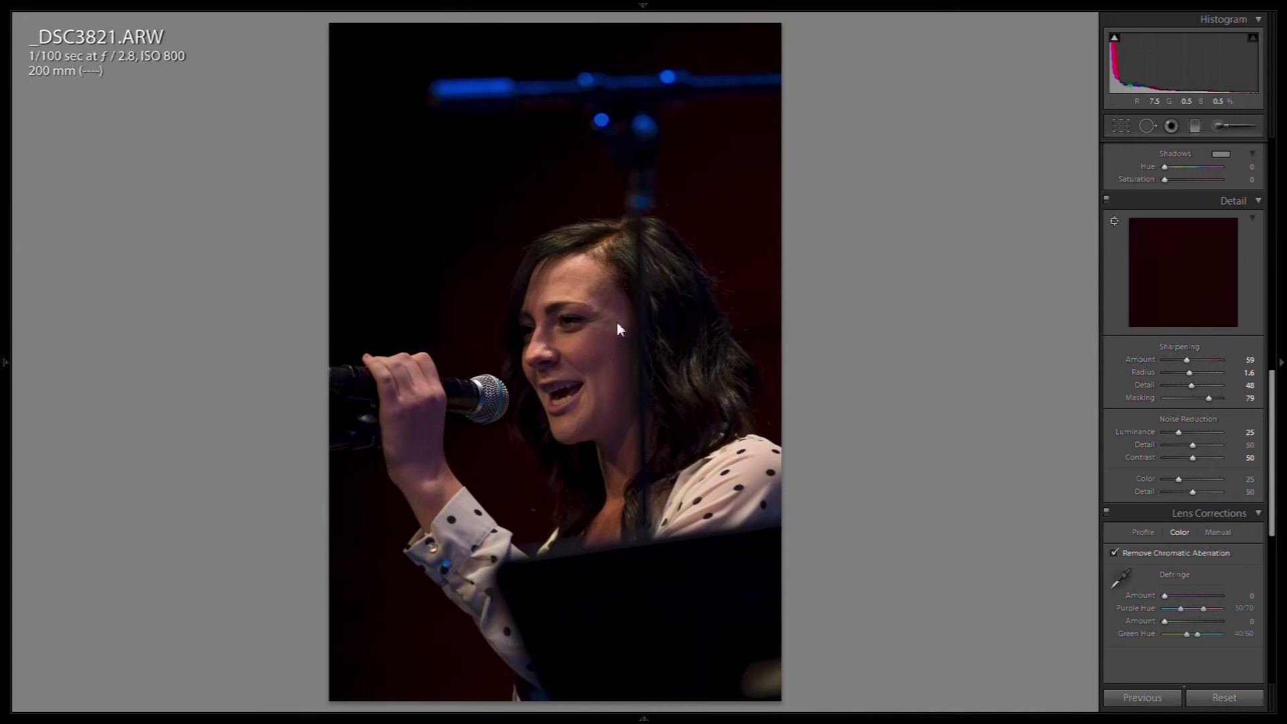
{"action": "left_click", "coordinate": [565, 327]}
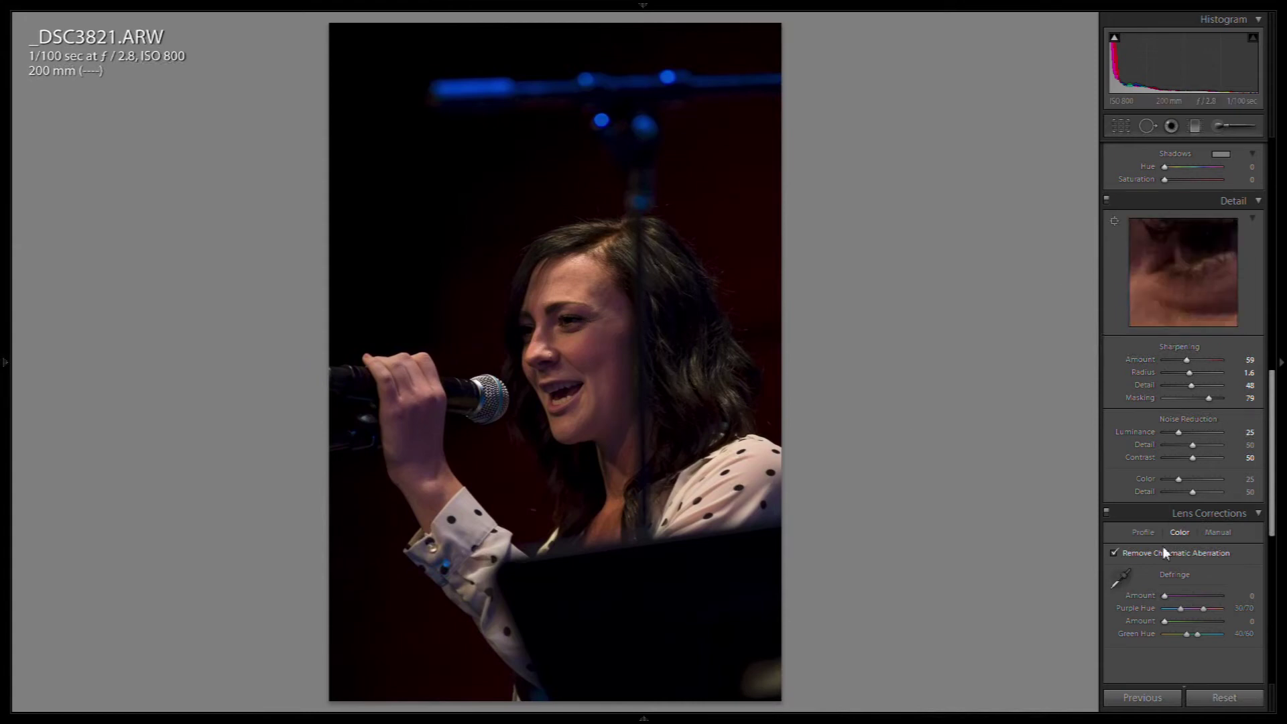
{"action": "scroll", "coordinate": [1272, 488], "scroll_direction": "down", "scroll_amount": 1}
{"action": "left_click_drag", "start_coordinate": [1272, 488], "coordinate": [972, 233]}
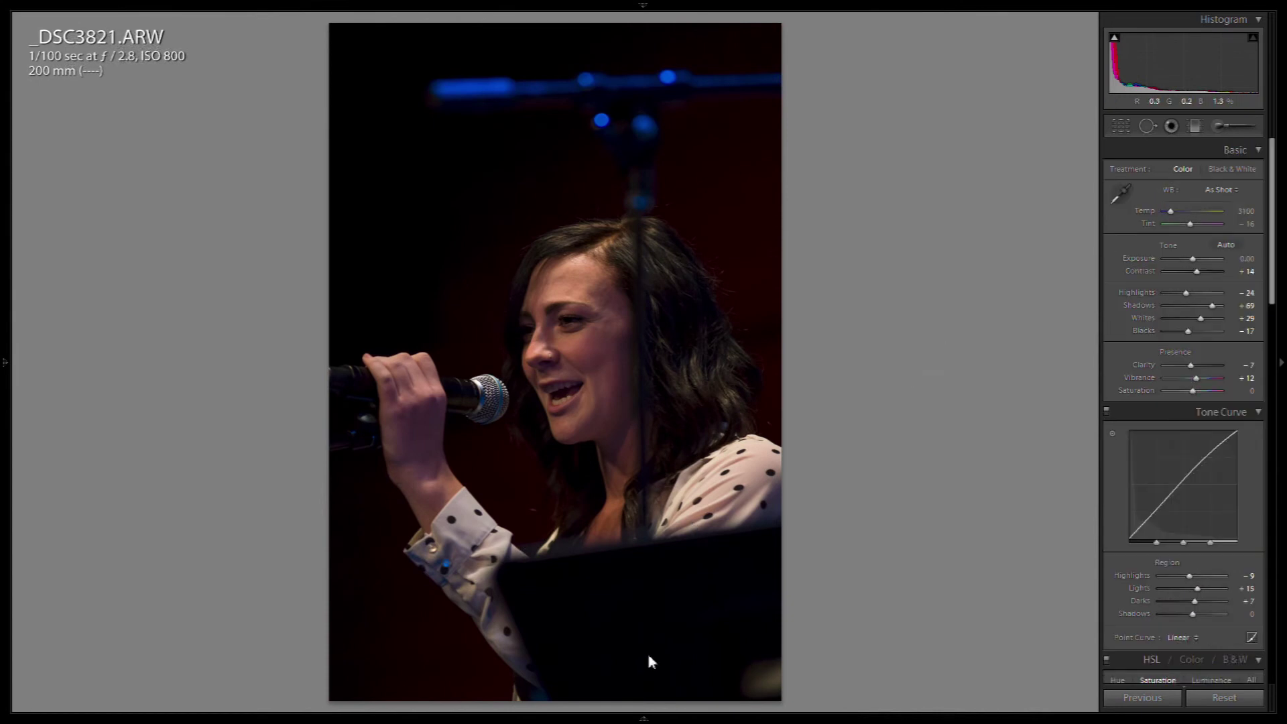
- Sync _DSC3821's develop settings, excluding White Balance, to all 265 filtered photos
{"action": "mouse_move", "coordinate": [657, 712]}
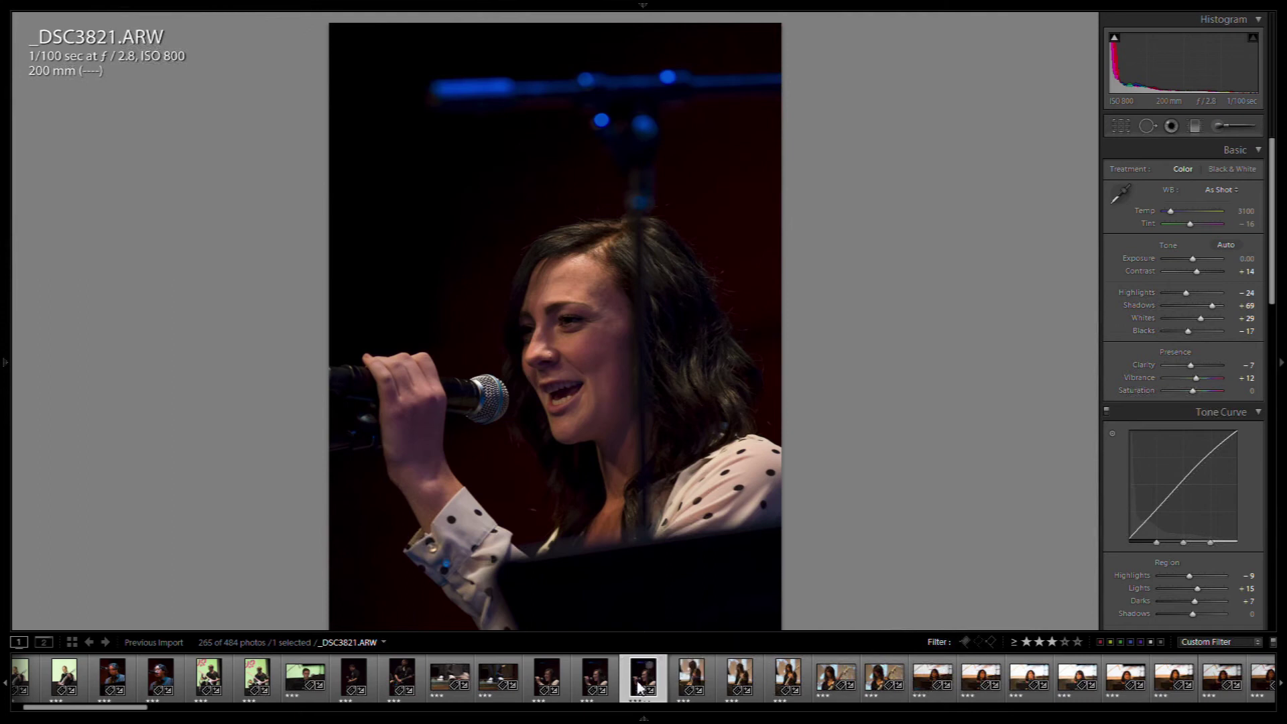
{"action": "key", "text": "ctrl+a"}
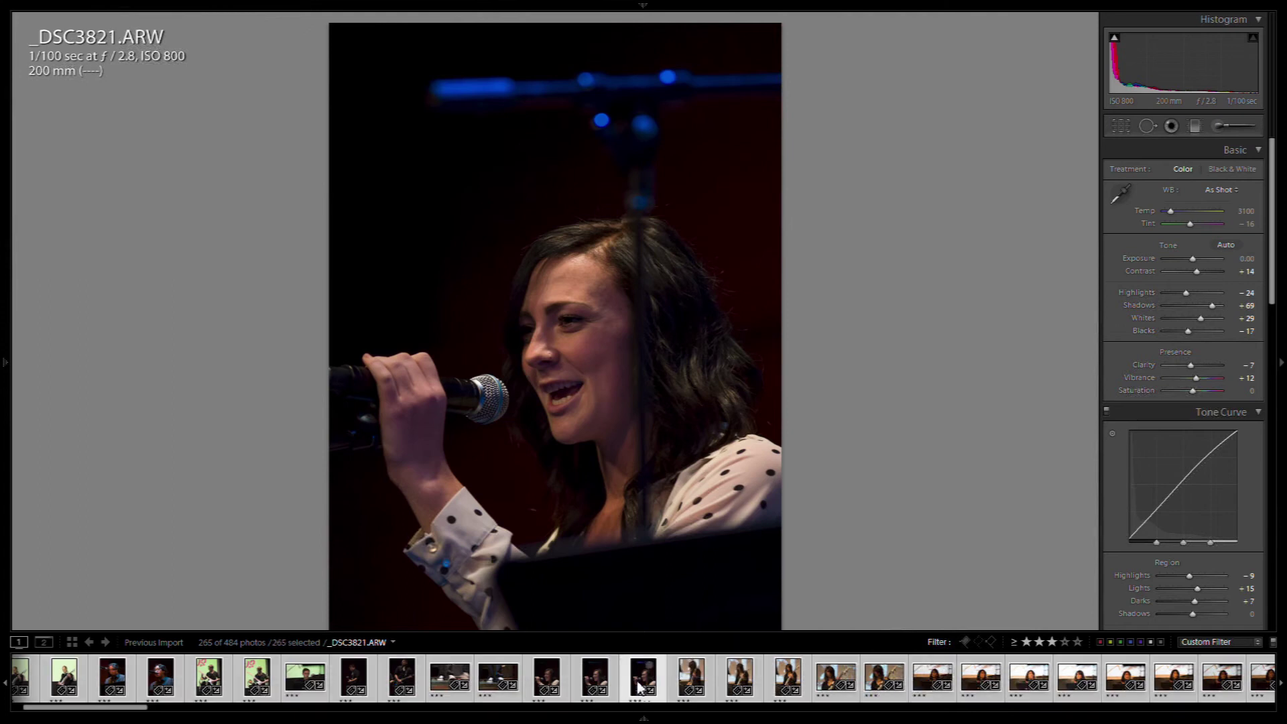
{"action": "key", "text": "ctrl+shift+s"}
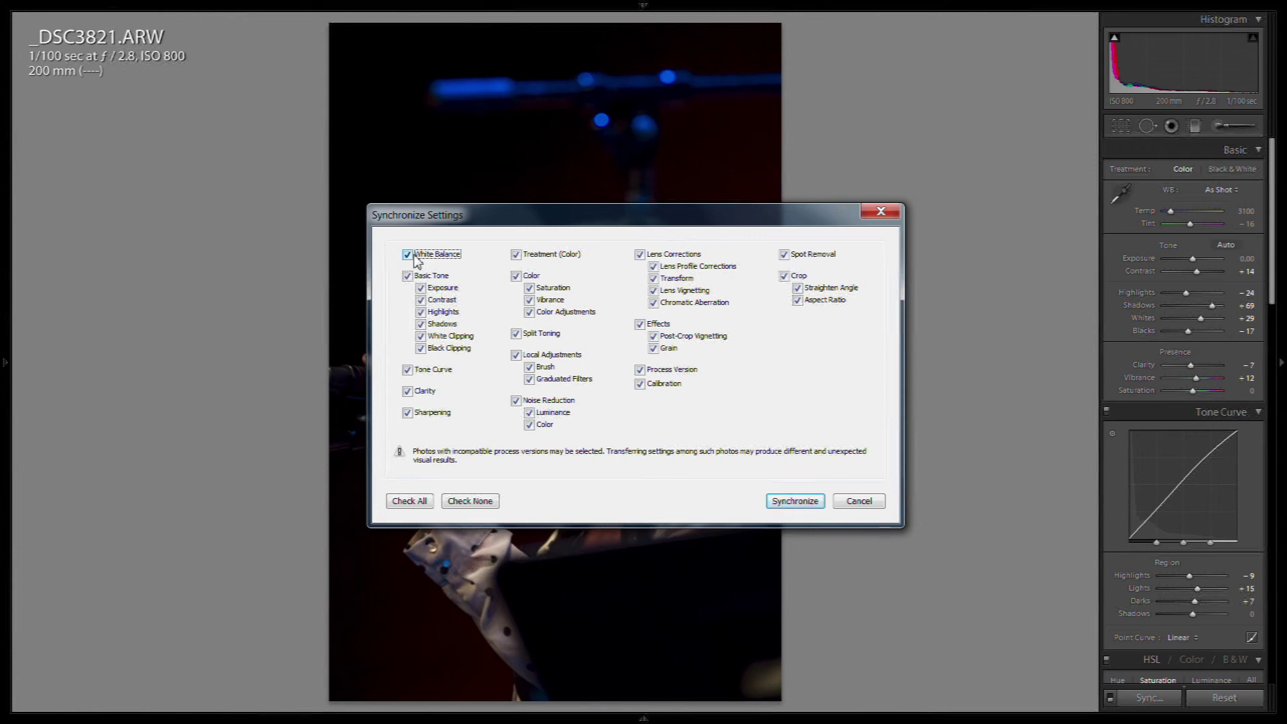
{"action": "left_click", "coordinate": [795, 501]}
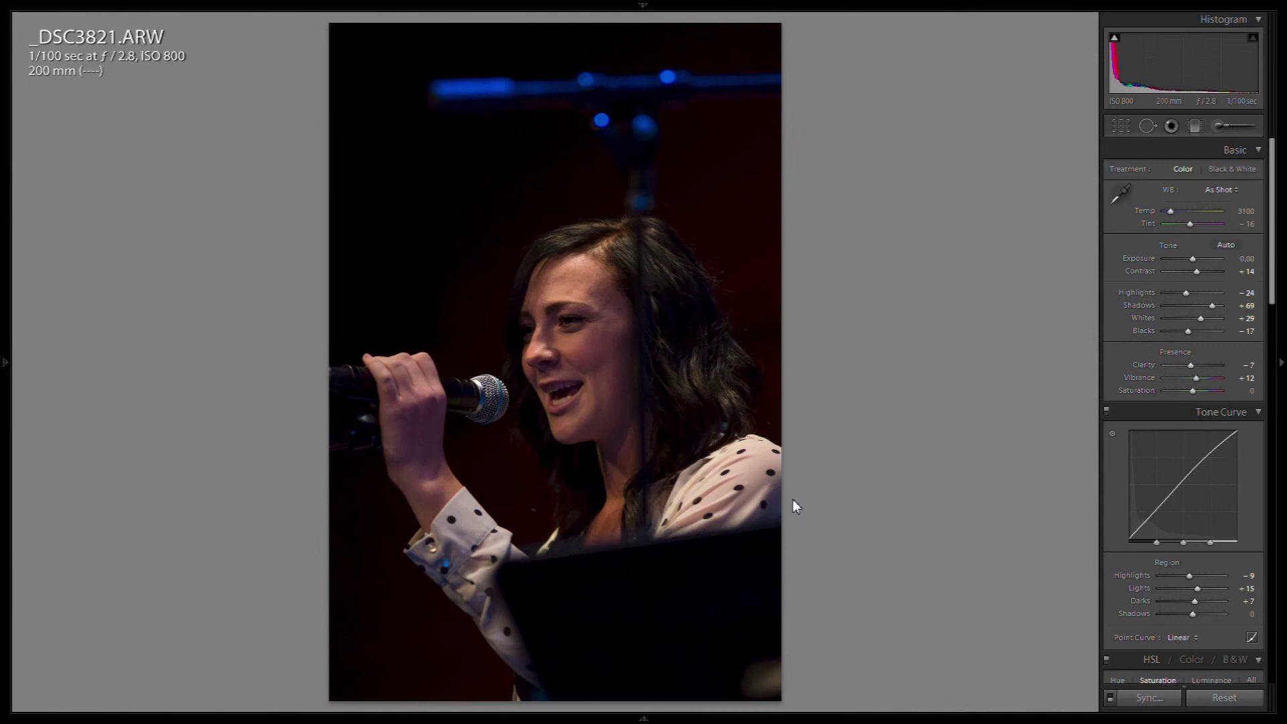
- Back in Grid, select just one photo and scroll down to _DSC3950
{"action": "key", "text": "g"}
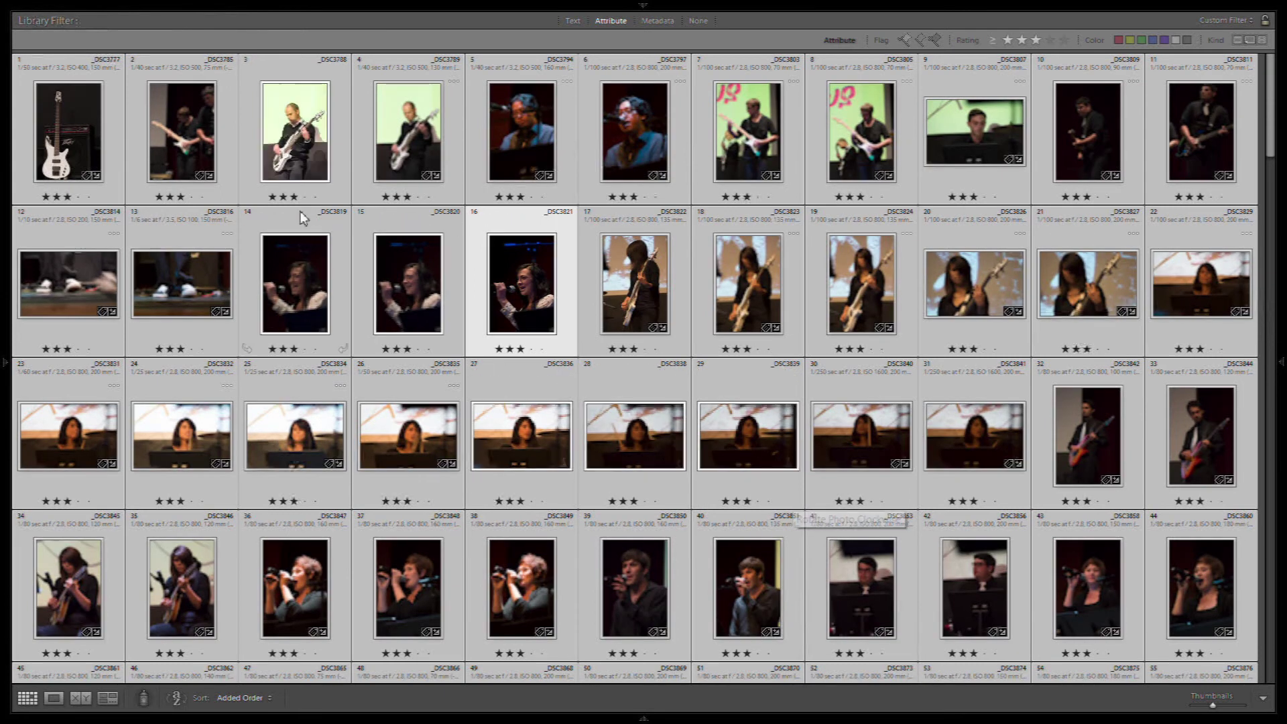
{"action": "left_click", "coordinate": [402, 134]}
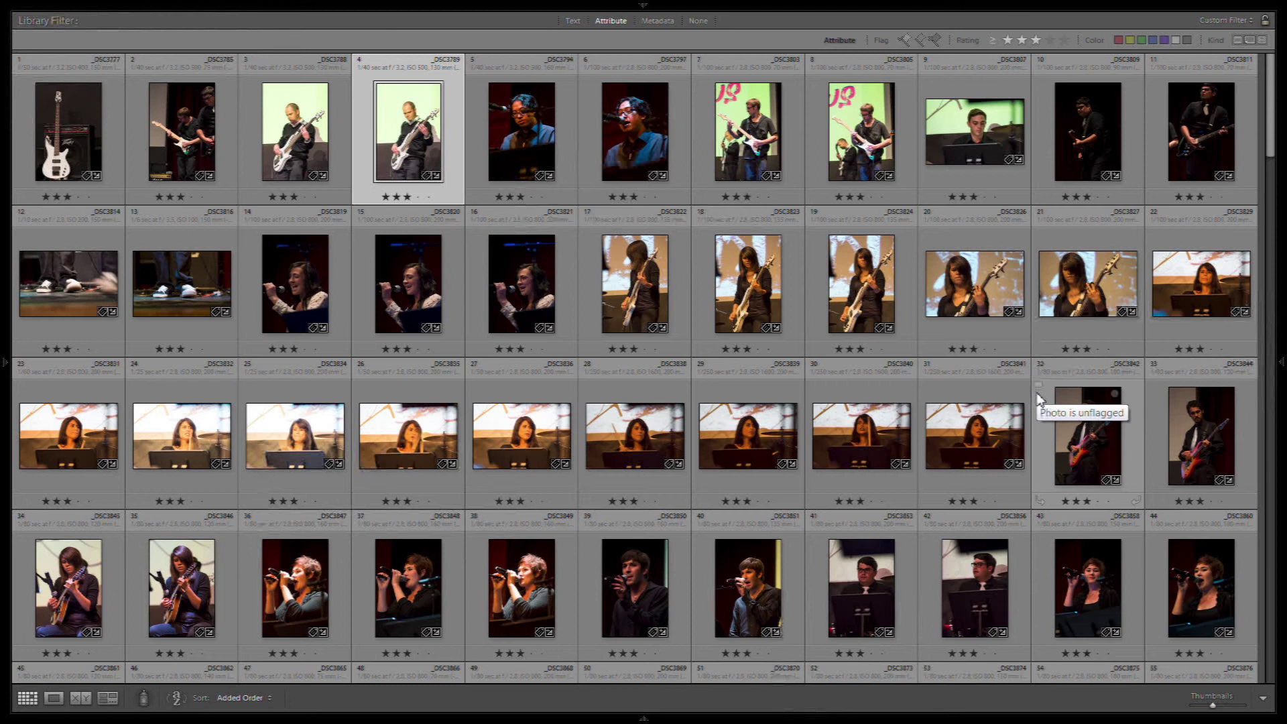
{"action": "left_click_drag", "start_coordinate": [1274, 107], "coordinate": [1259, 288]}
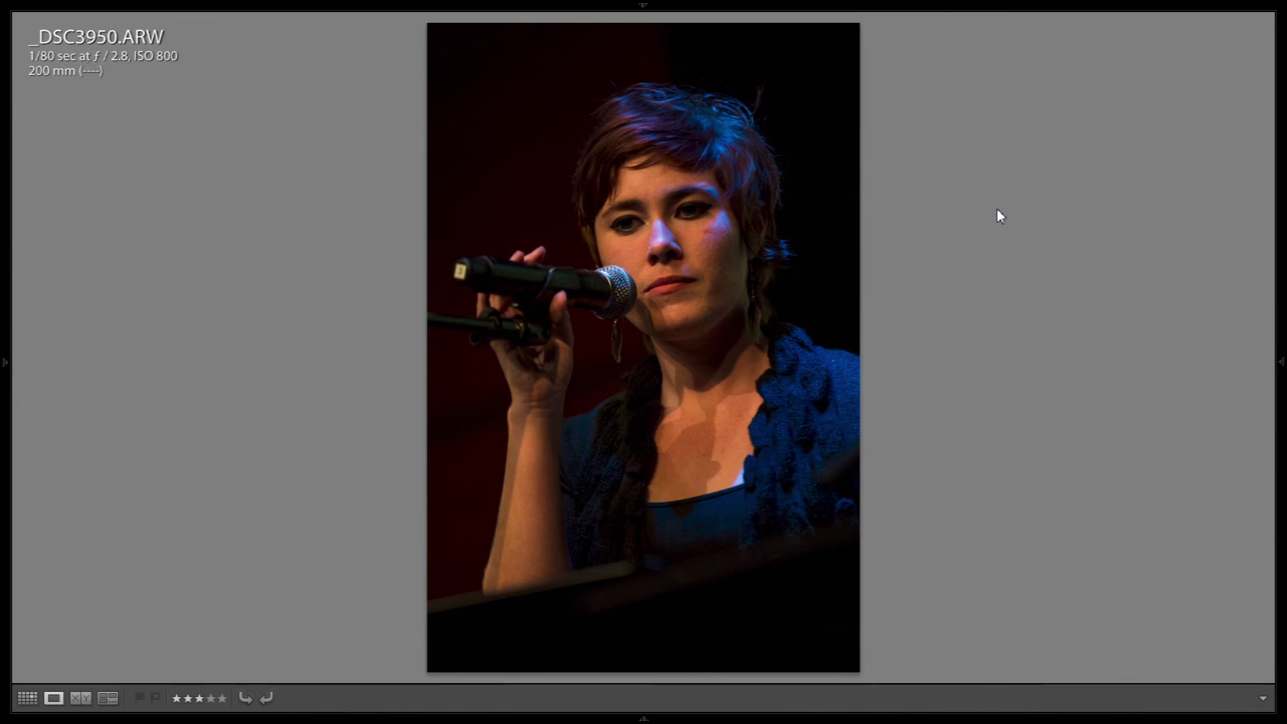
- Leave the Loupe view of _DSC3950 for the three-star thumbnail grid
{"action": "key", "text": "g"}
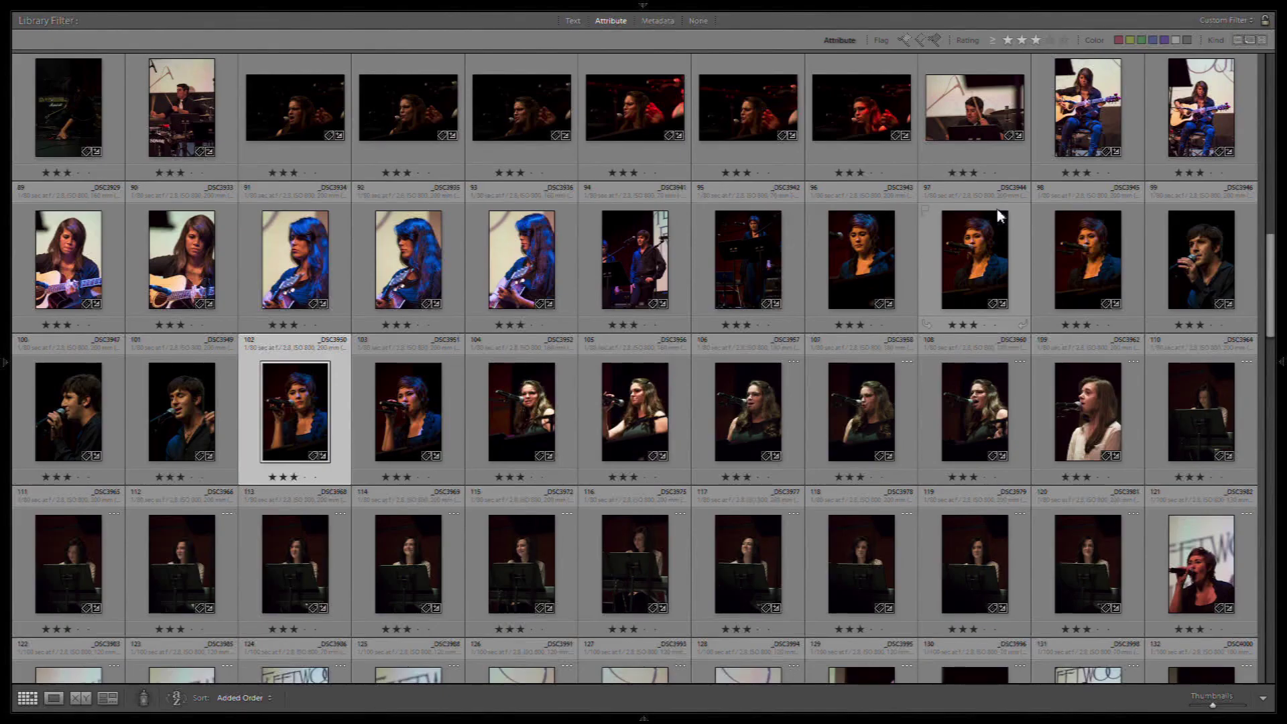